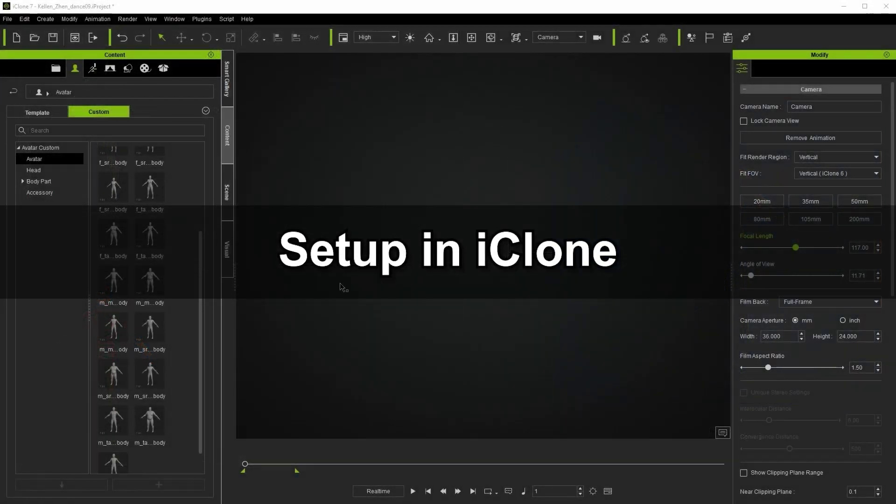
Load the m_med_nrw_body avatar, apply the Stand_DanceBattle_M dance from Spunky Moves, and play it.
{"action": "right_click", "coordinate": [125, 289]}
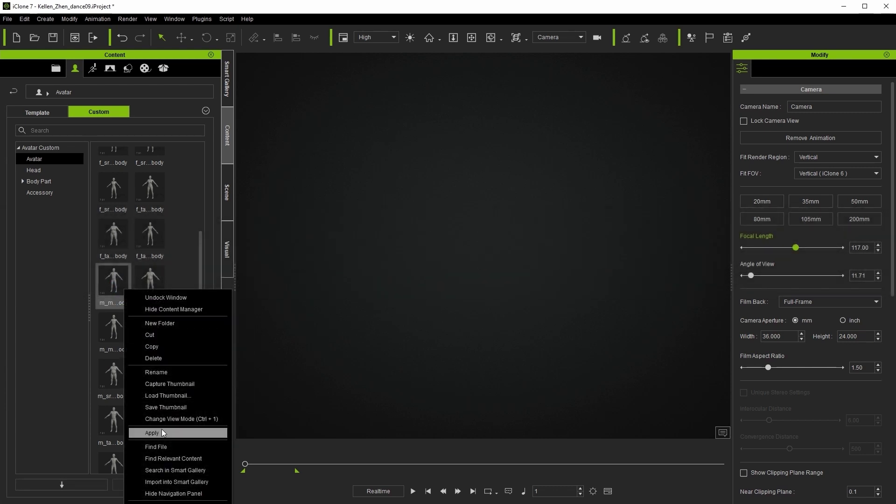
{"action": "left_click", "coordinate": [140, 375]}
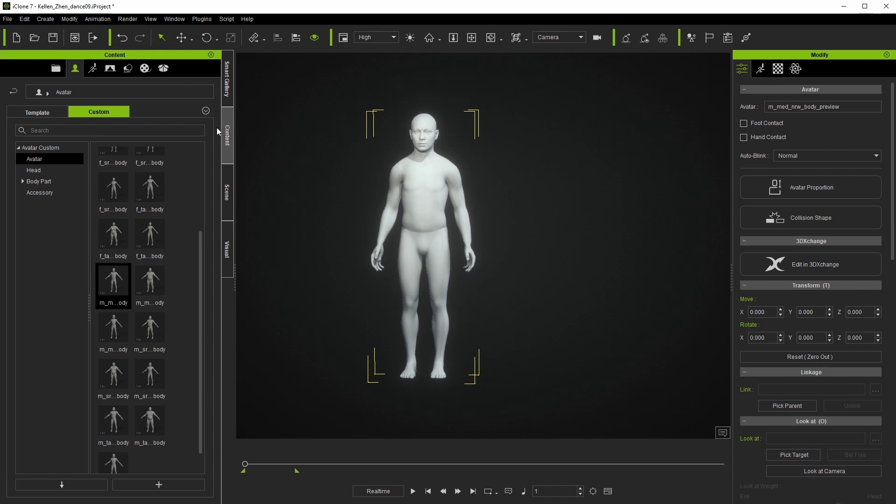
{"action": "left_click", "coordinate": [225, 69]}
{"action": "right_click", "coordinate": [146, 209]}
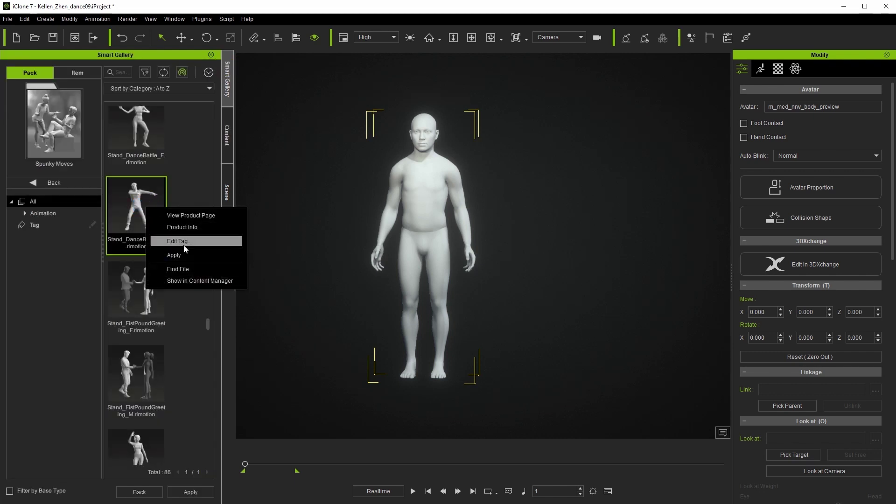
{"action": "left_click", "coordinate": [179, 256]}
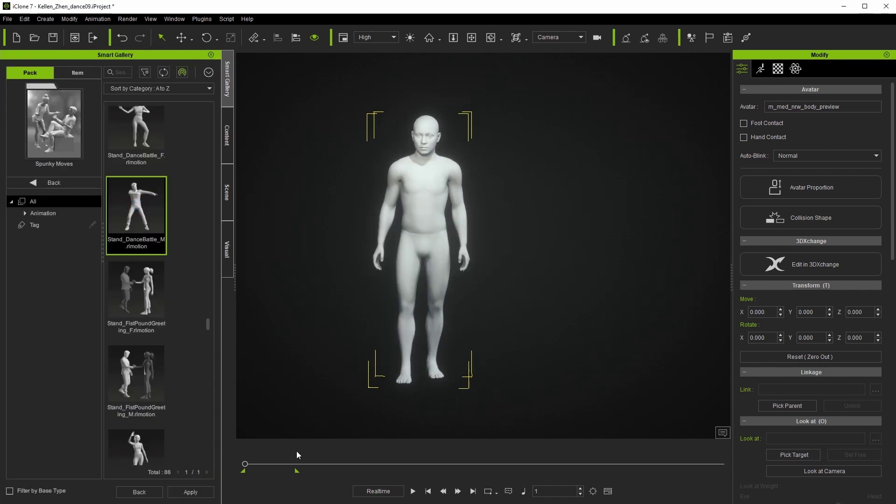
{"action": "left_click", "coordinate": [414, 491]}
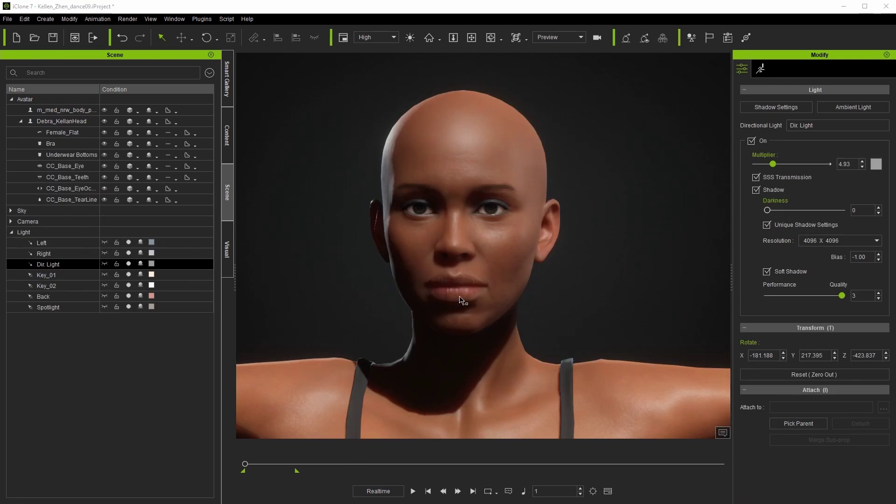
Open Face Key for Debra_KellanHead and choose the ExPlus_Tongue expression set.
{"action": "left_click", "coordinate": [515, 276]}
{"action": "left_click", "coordinate": [764, 73]}
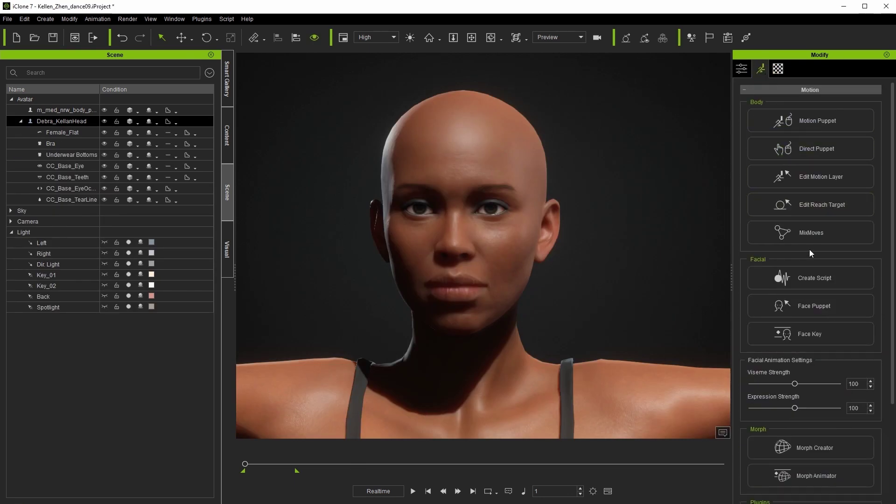
{"action": "left_click", "coordinate": [811, 333]}
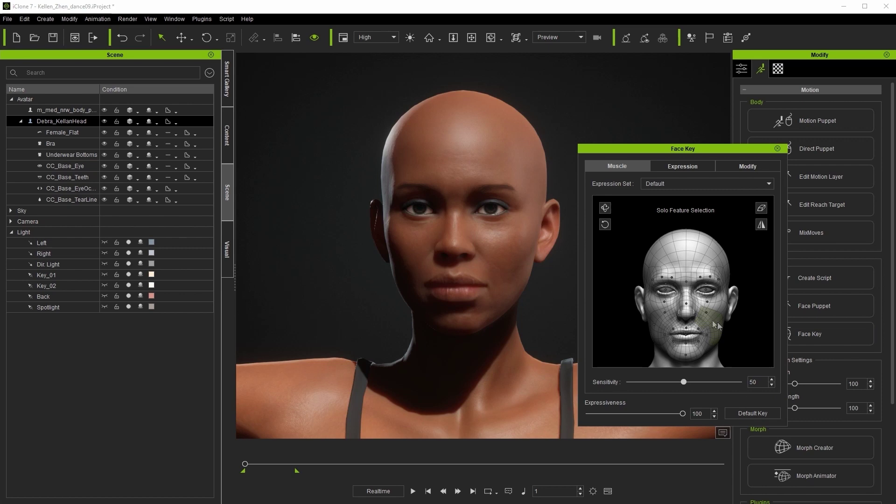
{"action": "left_click_drag", "start_coordinate": [686, 146], "coordinate": [664, 95]}
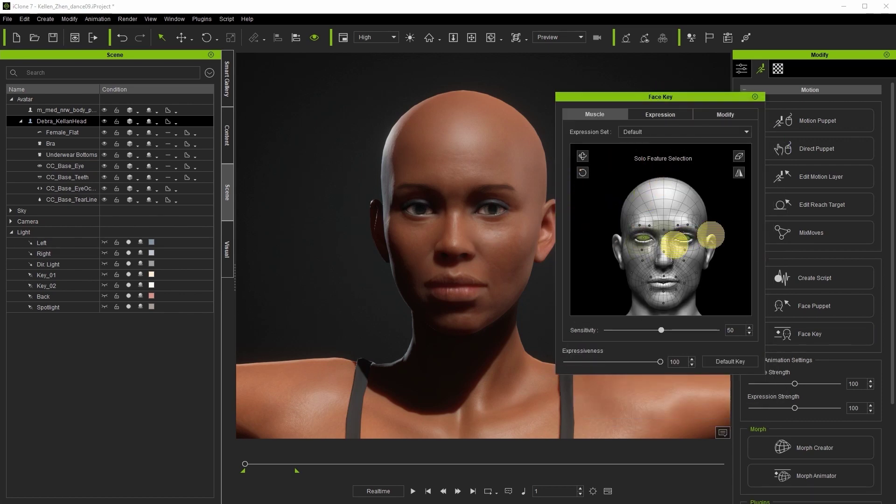
{"action": "left_click", "coordinate": [660, 132]}
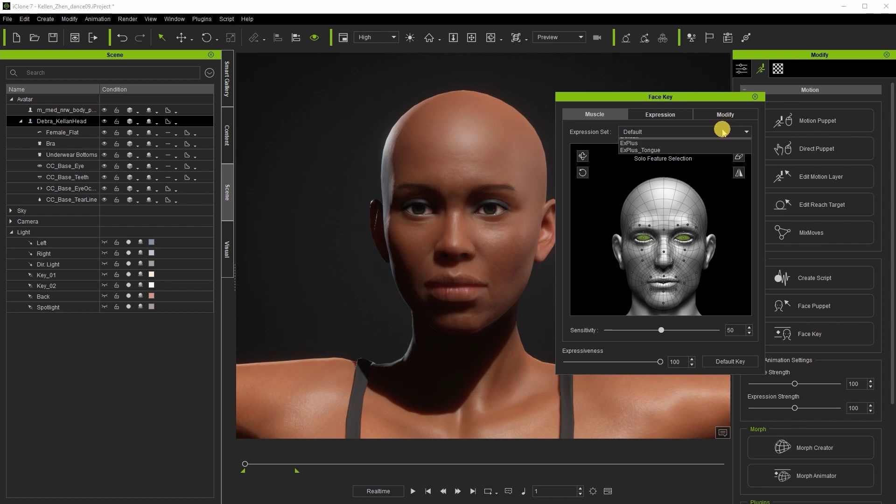
{"action": "left_click", "coordinate": [659, 155]}
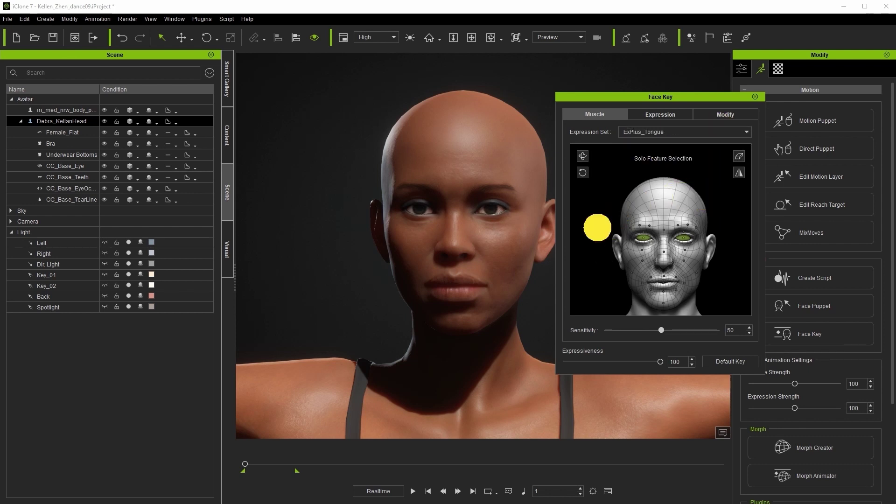
Try smiling and sad presets from the 08-ExPlus Happy Sad style, then reset to Default.
{"action": "left_click", "coordinate": [660, 114]}
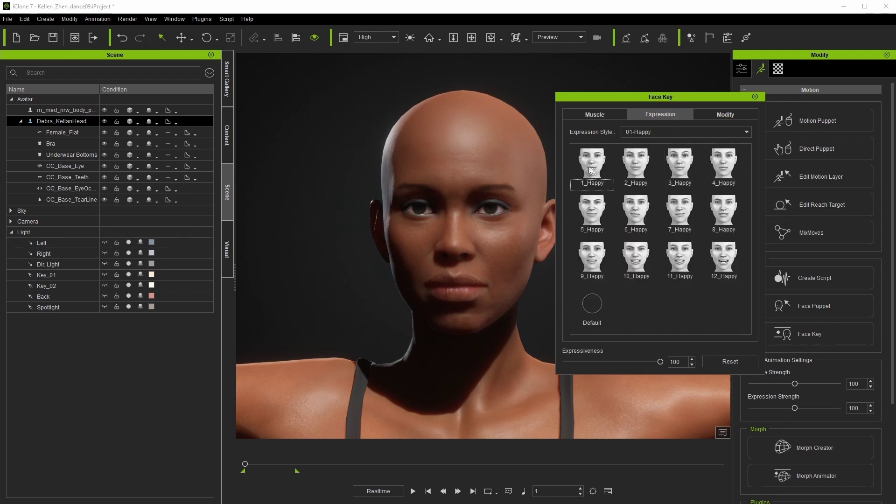
{"action": "left_click", "coordinate": [675, 132]}
{"action": "left_click", "coordinate": [674, 191]}
{"action": "left_click", "coordinate": [592, 163]}
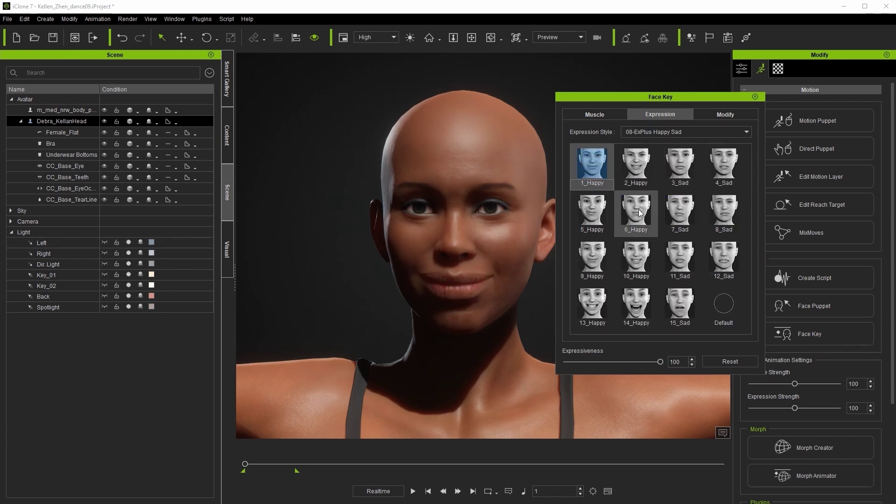
{"action": "left_click", "coordinate": [637, 175]}
{"action": "left_click", "coordinate": [688, 171]}
{"action": "left_click", "coordinate": [729, 301]}
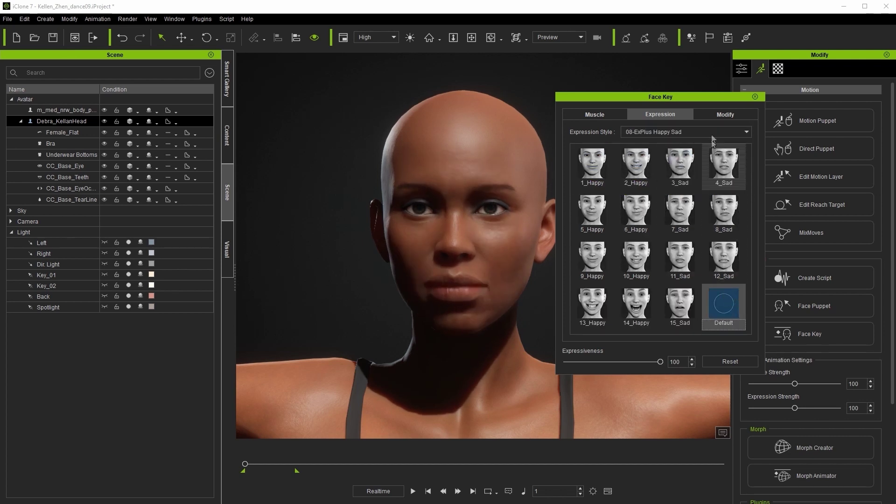
{"action": "left_click", "coordinate": [754, 96]}
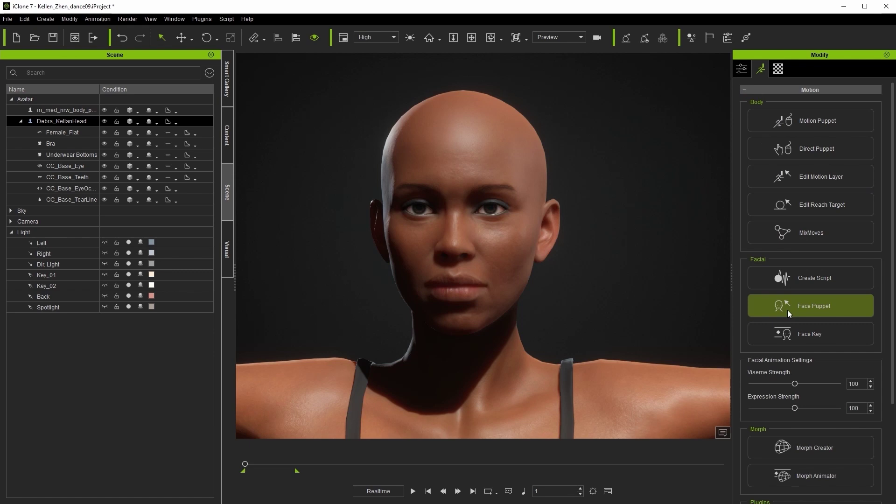
Preview face puppeteering on the head with Face Puppet, then stop the preview.
{"action": "left_click", "coordinate": [788, 308]}
{"action": "left_click_drag", "start_coordinate": [714, 129], "coordinate": [679, 60]}
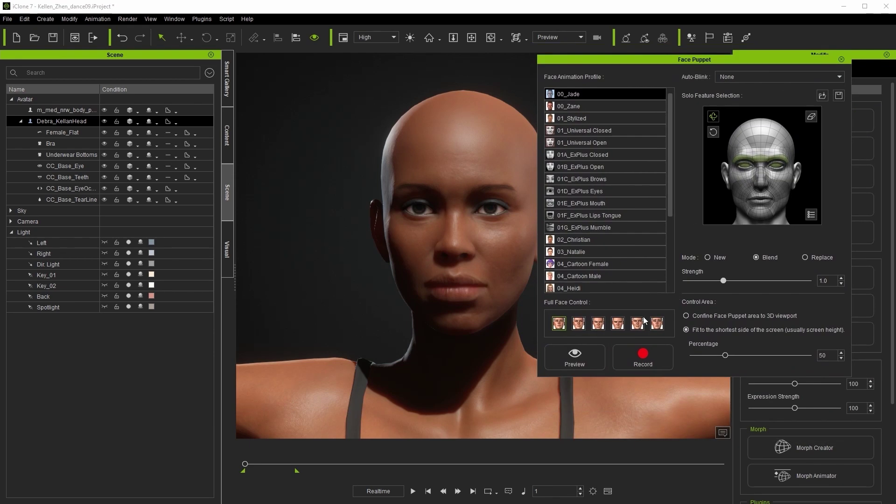
{"action": "left_click", "coordinate": [575, 358]}
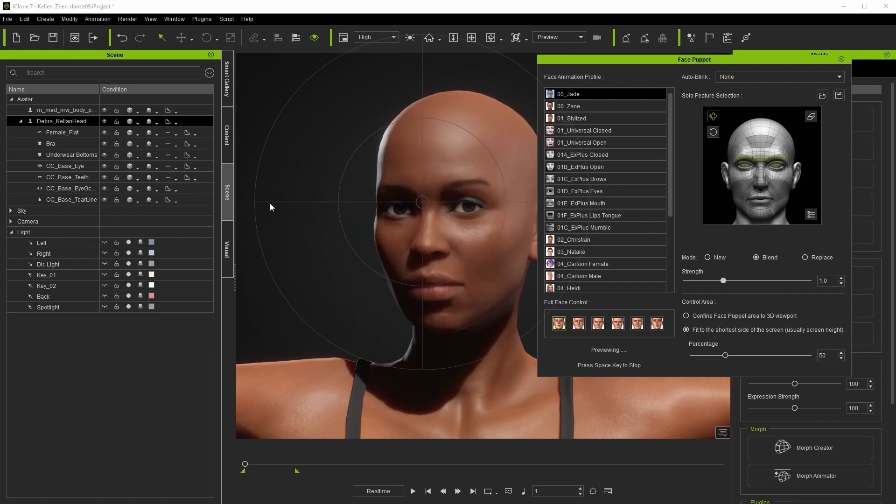
{"action": "key", "text": "space"}
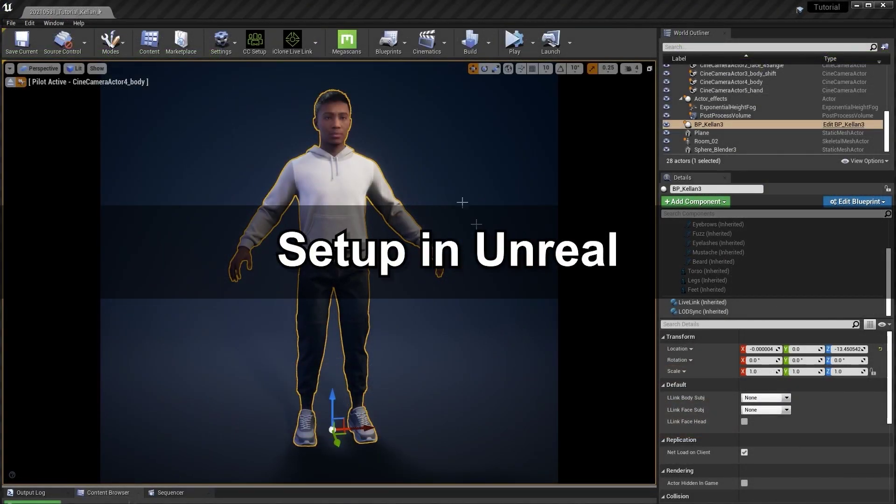
Open the BP_Kellan3 Blueprint and inspect the Face and Body groups and Live Link update nodes.
{"action": "left_click", "coordinate": [843, 124]}
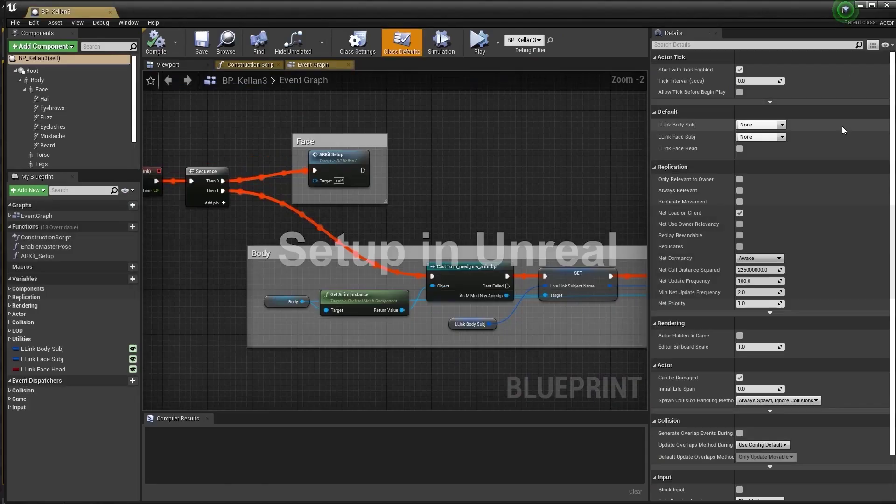
{"action": "left_click", "coordinate": [483, 192]}
{"action": "scroll", "coordinate": [481, 205], "scroll_direction": "down", "scroll_amount": 3}
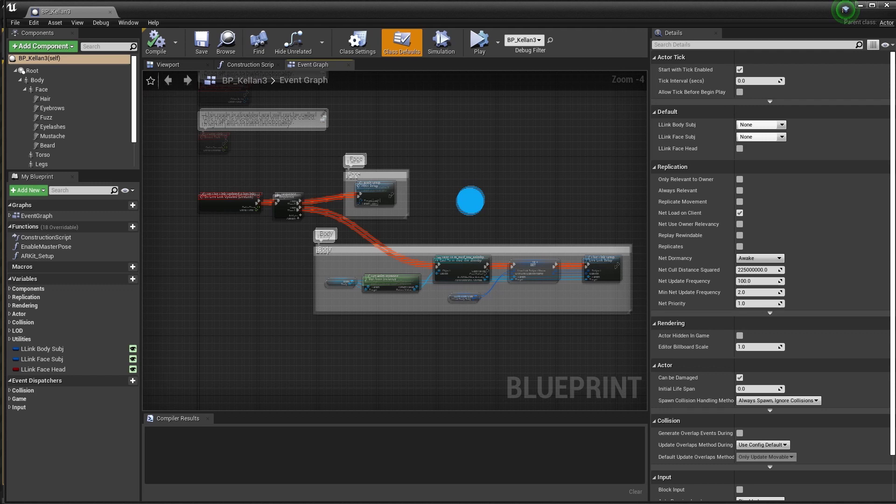
{"action": "mouse_move", "coordinate": [467, 207]}
{"action": "right_mouse_down"}
{"action": "mouse_move", "coordinate": [472, 224]}
{"action": "mouse_move", "coordinate": [514, 208]}
{"action": "mouse_move", "coordinate": [475, 210]}
{"action": "right_mouse_up"}
{"action": "scroll", "coordinate": [422, 232], "scroll_direction": "up", "scroll_amount": 1}
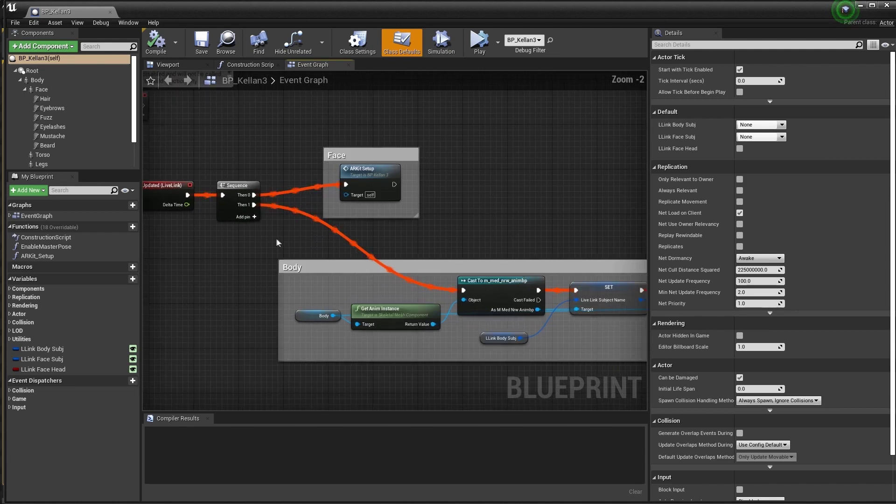
{"action": "scroll", "coordinate": [300, 245], "scroll_direction": "up", "scroll_amount": 5}
{"action": "right_click_drag", "start_coordinate": [301, 244], "coordinate": [392, 292]}
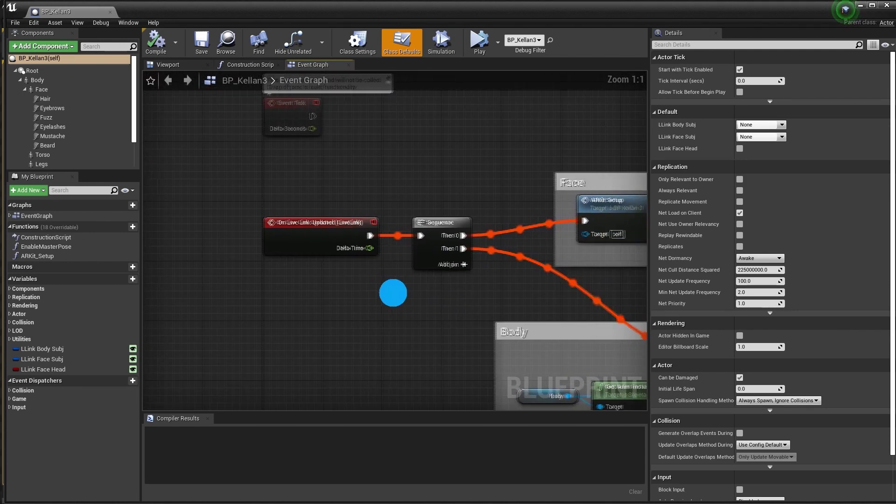
{"action": "scroll", "coordinate": [72, 138], "scroll_direction": "down", "scroll_amount": 3}
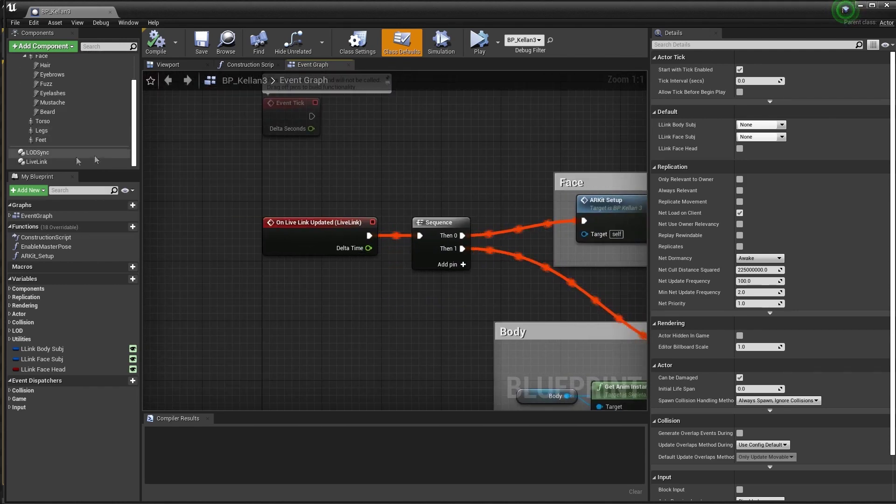
Check the LiveLink component settings, the Sequence node, and the full Body chain.
{"action": "left_click", "coordinate": [38, 162]}
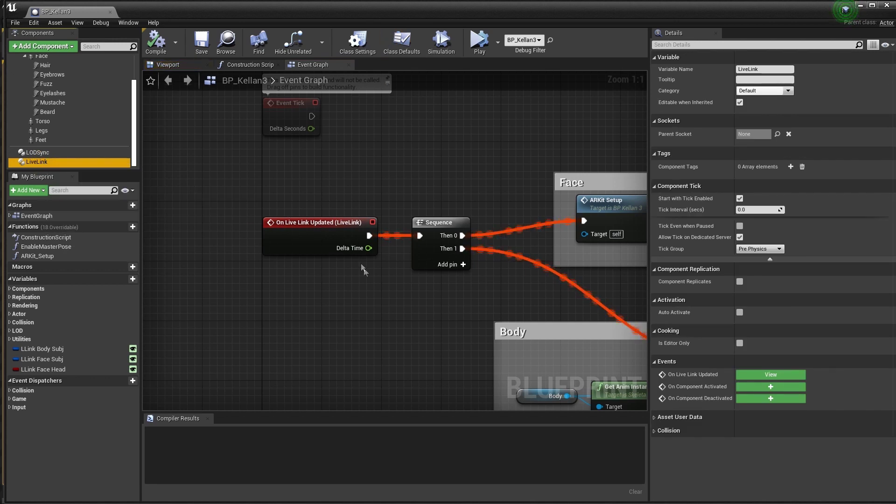
{"action": "right_click_drag", "start_coordinate": [403, 293], "coordinate": [292, 299]}
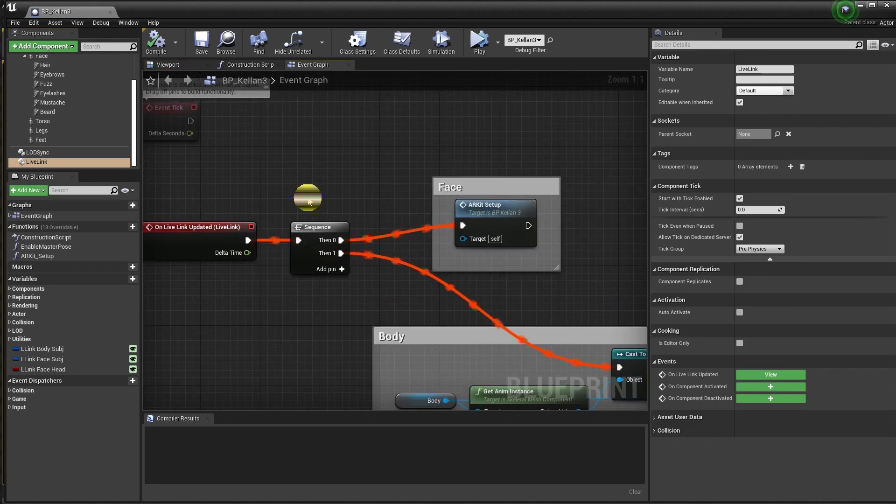
{"action": "left_click_drag", "start_coordinate": [304, 196], "coordinate": [333, 296]}
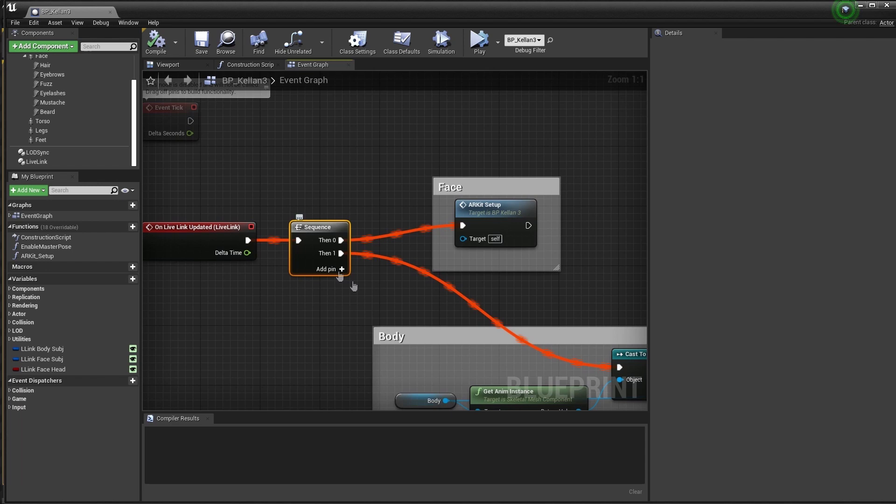
{"action": "right_click_drag", "start_coordinate": [354, 287], "coordinate": [281, 259]}
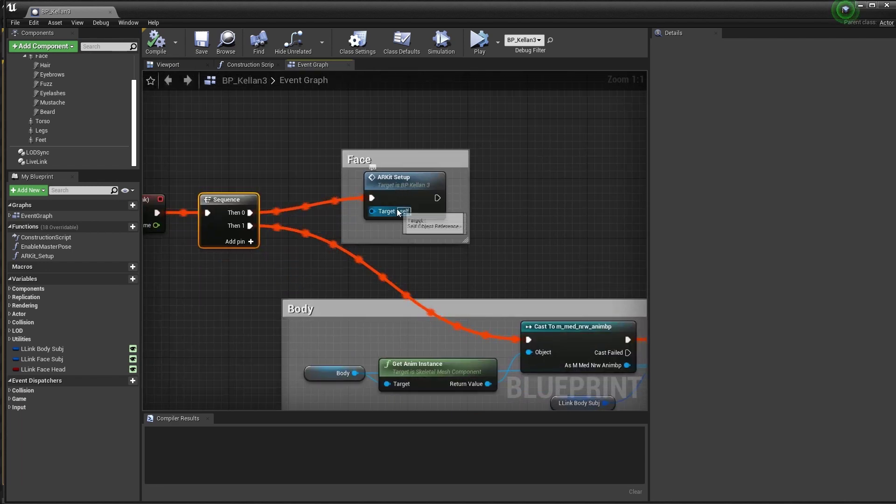
{"action": "right_click_drag", "start_coordinate": [437, 276], "coordinate": [442, 168]}
{"action": "scroll", "coordinate": [435, 229], "scroll_direction": "down", "scroll_amount": 2}
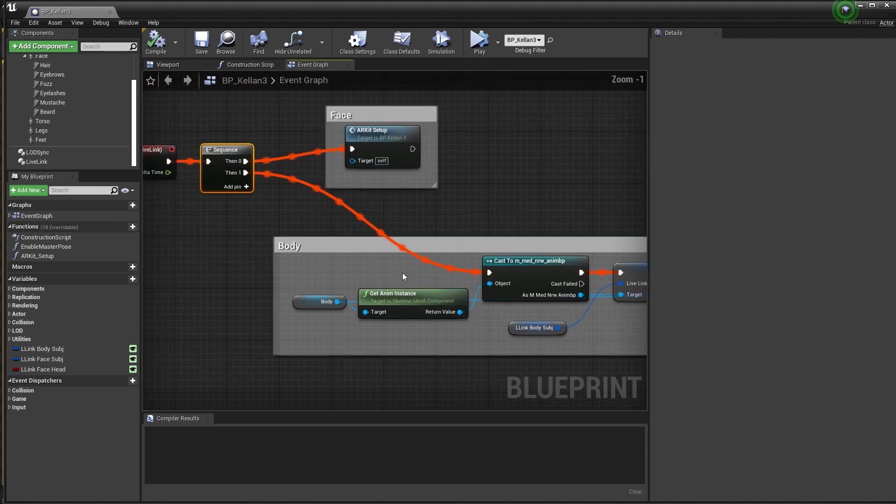
{"action": "right_click_drag", "start_coordinate": [434, 228], "coordinate": [294, 205]}
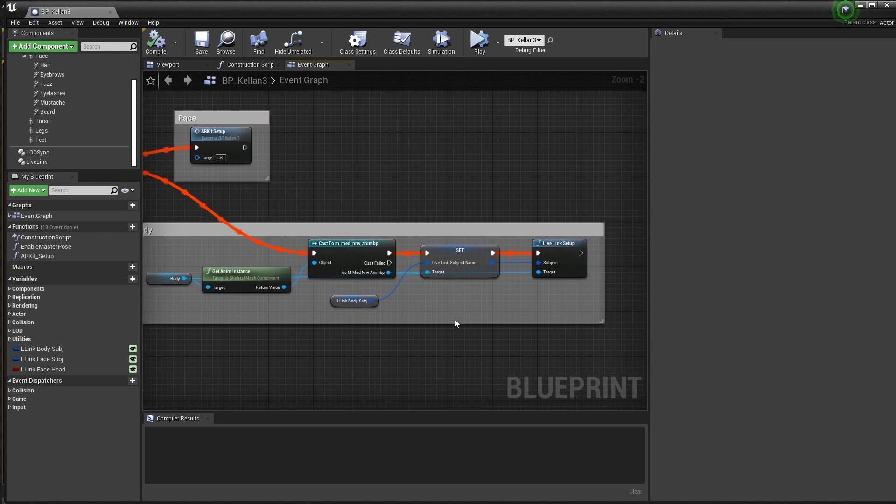
{"action": "right_click_drag", "start_coordinate": [456, 323], "coordinate": [472, 316]}
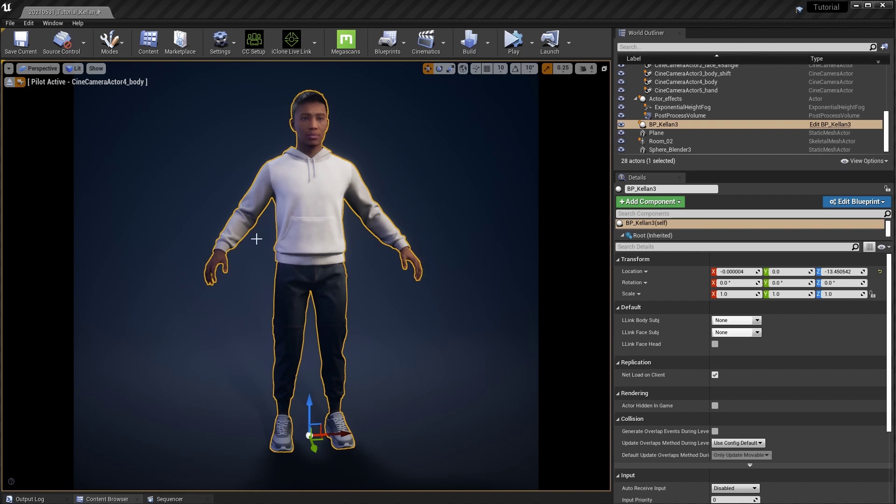
Set LLink Body Subj to m_med_nrw_body_preview and LLink Face Subj to Debra_KellanHead.
{"action": "left_click", "coordinate": [757, 321]}
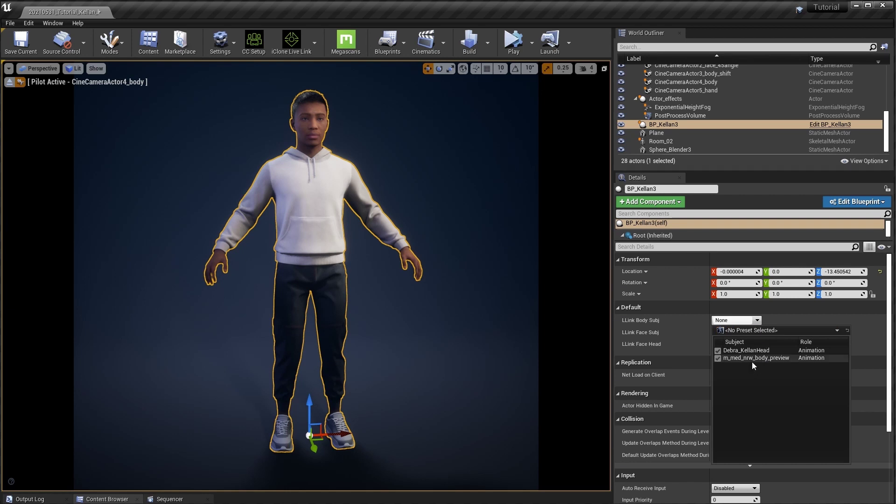
{"action": "left_click", "coordinate": [766, 359]}
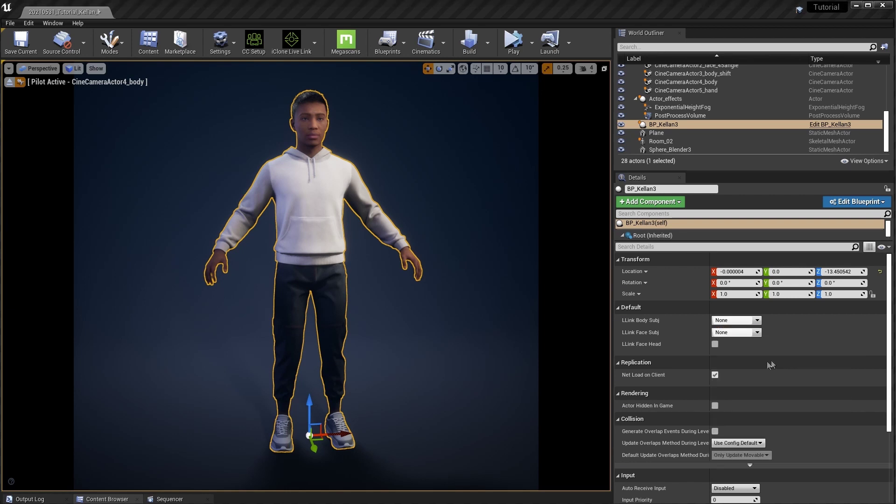
{"action": "left_click", "coordinate": [757, 333]}
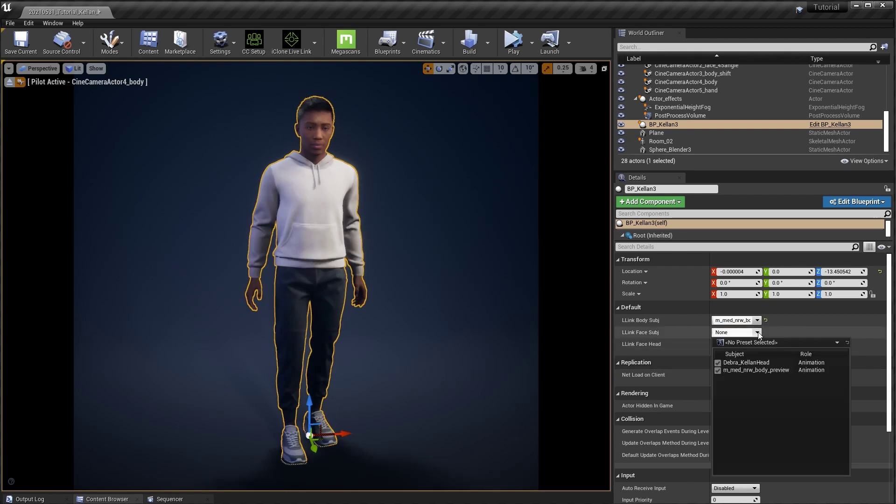
{"action": "left_click", "coordinate": [759, 361]}
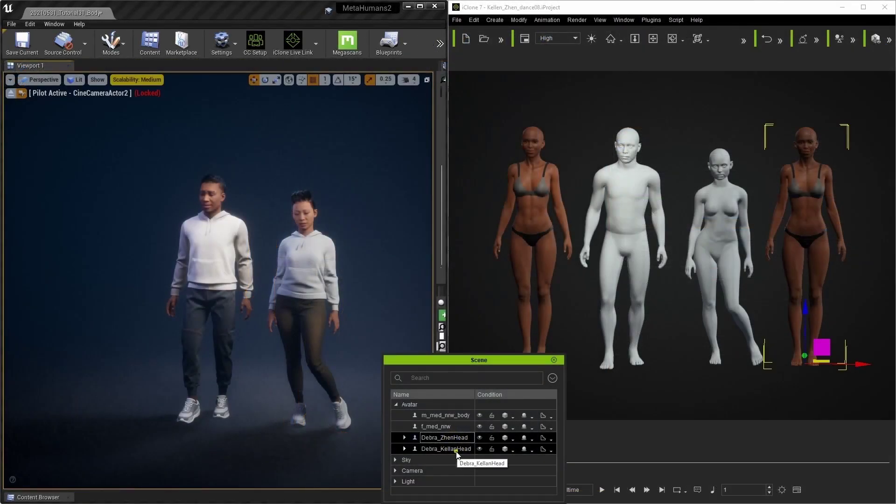
Hide Debra_ZhenHead and Debra_KellanHead in the Scene panel, then play the dance.
{"action": "left_click", "coordinate": [479, 437]}
{"action": "left_click", "coordinate": [495, 428], "text": "ctrl"}
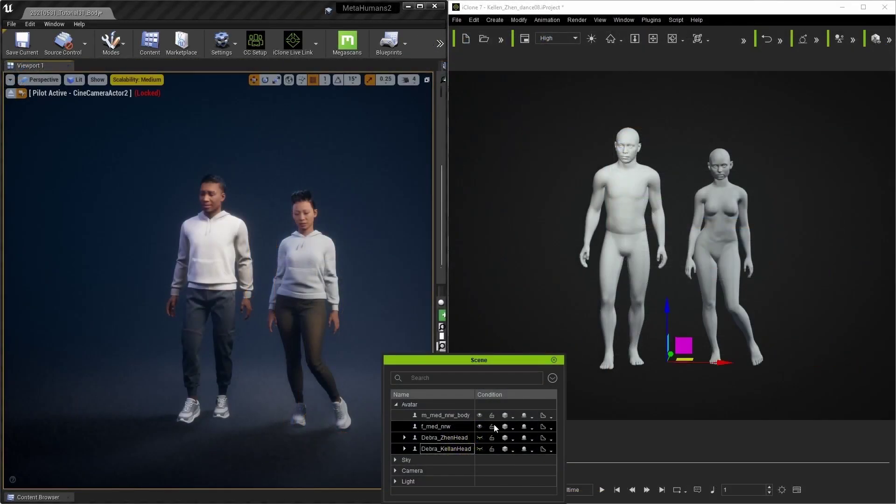
{"action": "left_click", "coordinate": [554, 360]}
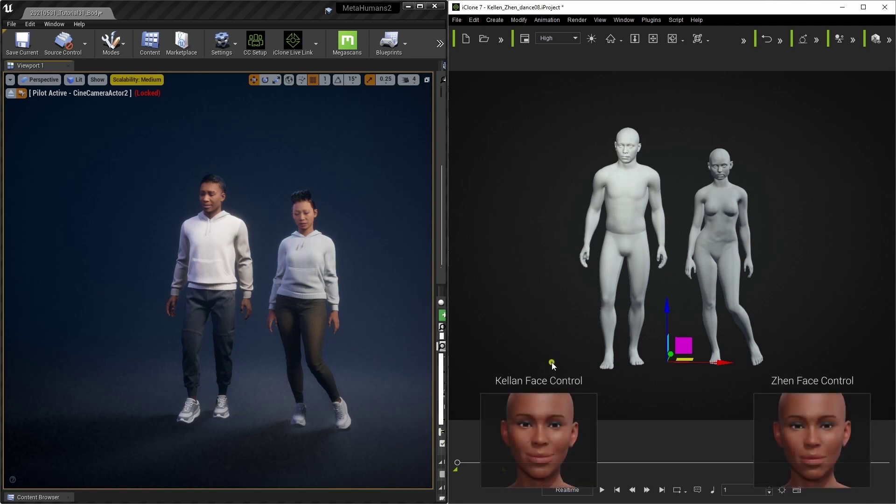
{"action": "left_click", "coordinate": [552, 362]}
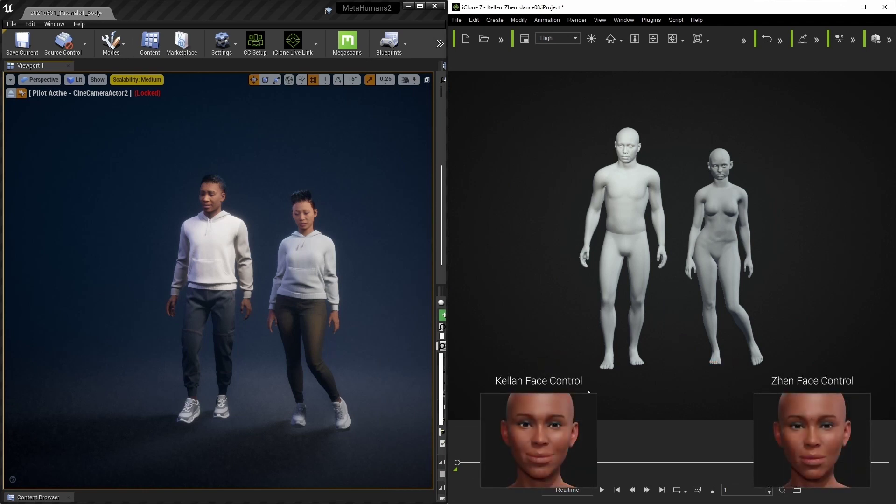
{"action": "left_click", "coordinate": [603, 490]}
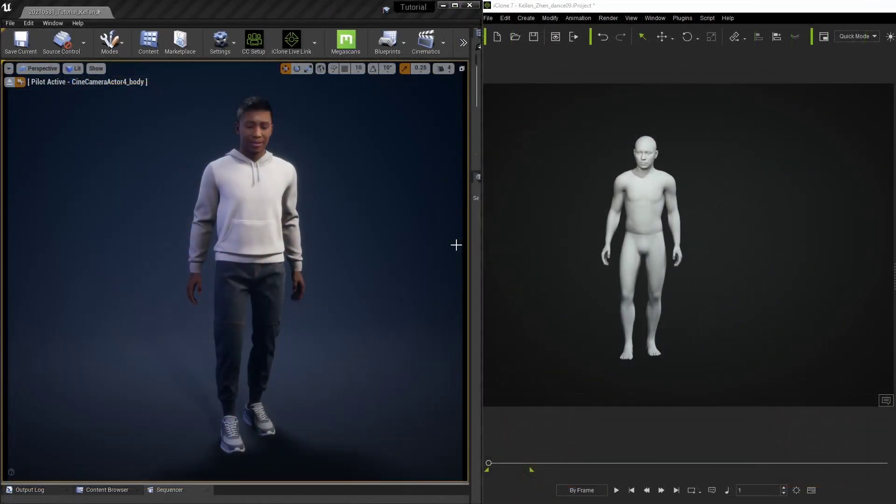
Open the Take Recorder from Window > Cinematics.
{"action": "left_click", "coordinate": [57, 25]}
{"action": "mouse_move", "coordinate": [69, 41]}
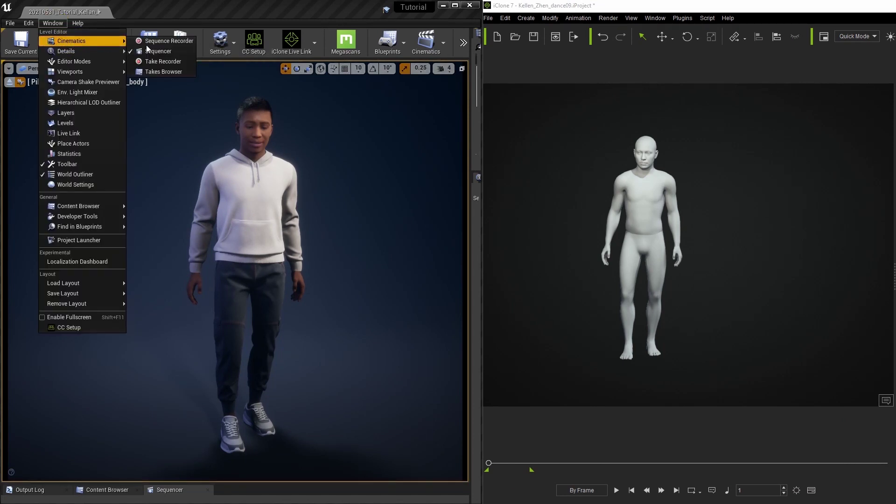
{"action": "left_click", "coordinate": [163, 61]}
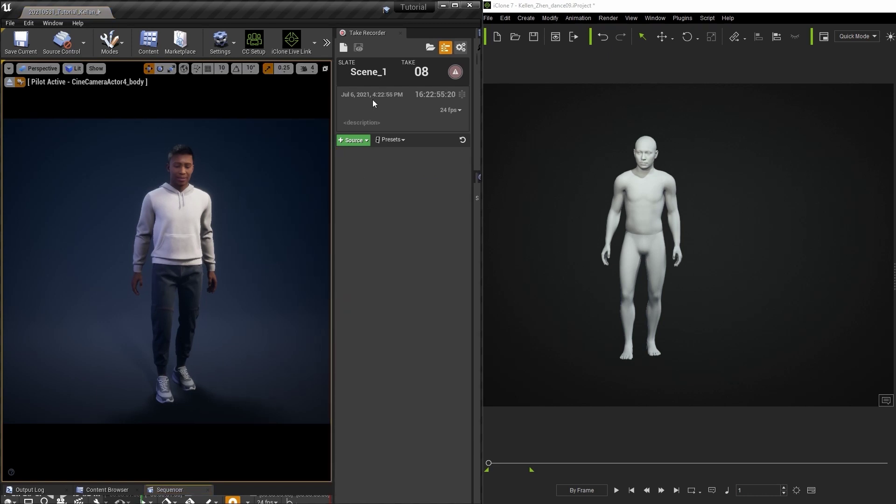
Add BP_Kellan3 as an actor source to record.
{"action": "left_click", "coordinate": [362, 141]}
{"action": "mouse_move", "coordinate": [364, 149]}
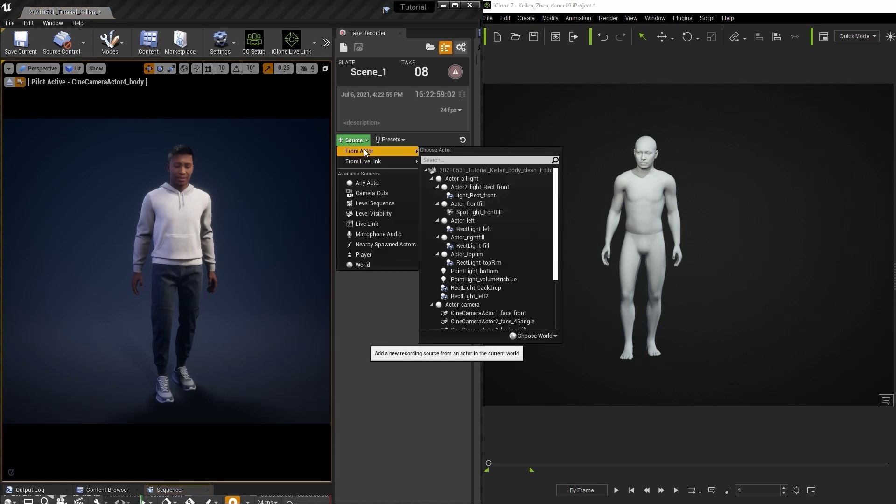
{"action": "scroll", "coordinate": [521, 214], "scroll_direction": "down", "scroll_amount": 10}
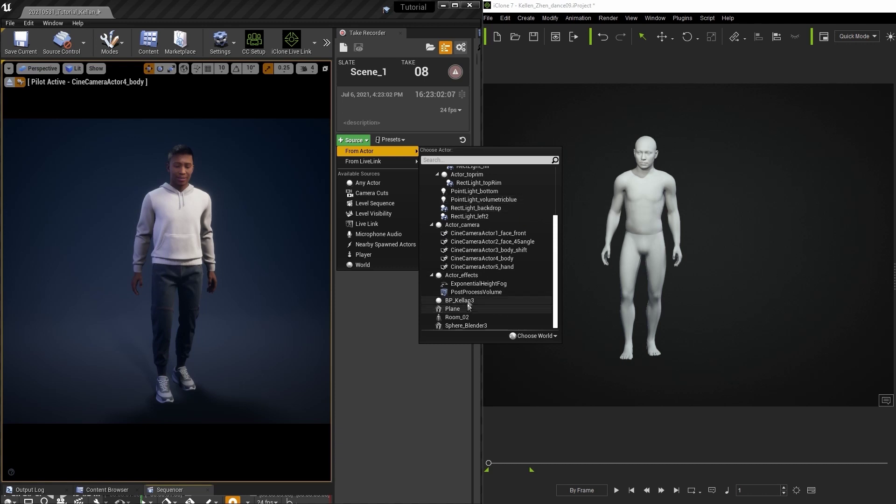
{"action": "left_click", "coordinate": [467, 302]}
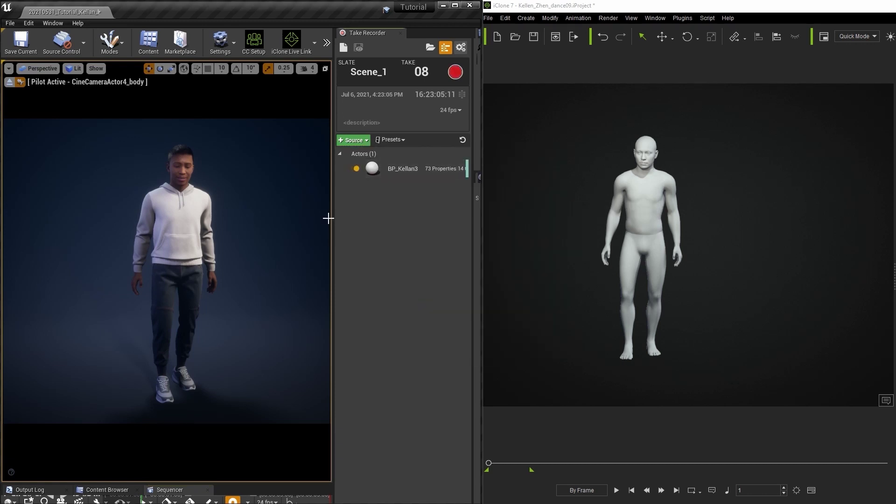
Record take 08 while the iClone dance plays, then open Review Last Recording.
{"action": "left_click_drag", "start_coordinate": [333, 214], "coordinate": [334, 215]}
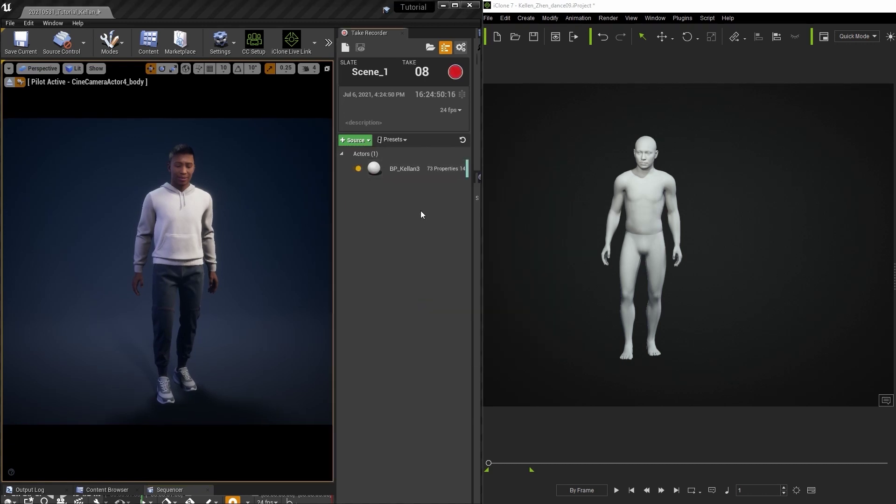
{"action": "left_click", "coordinate": [460, 77]}
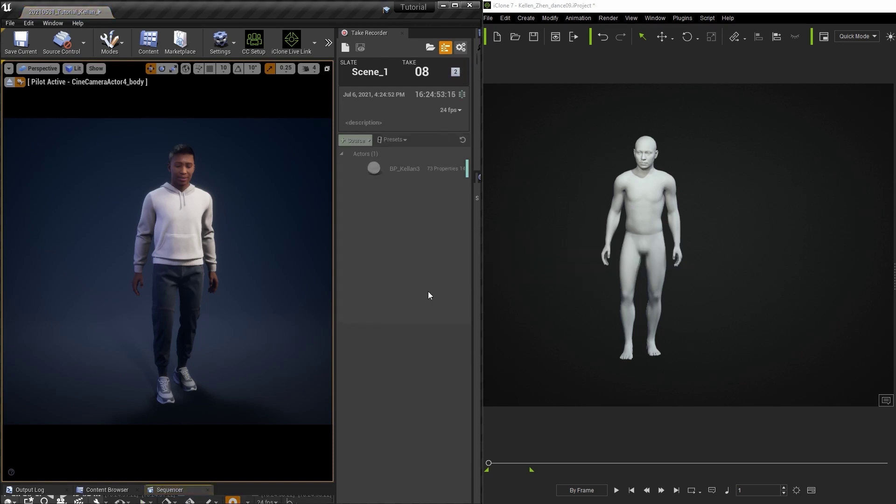
{"action": "left_click", "coordinate": [617, 491]}
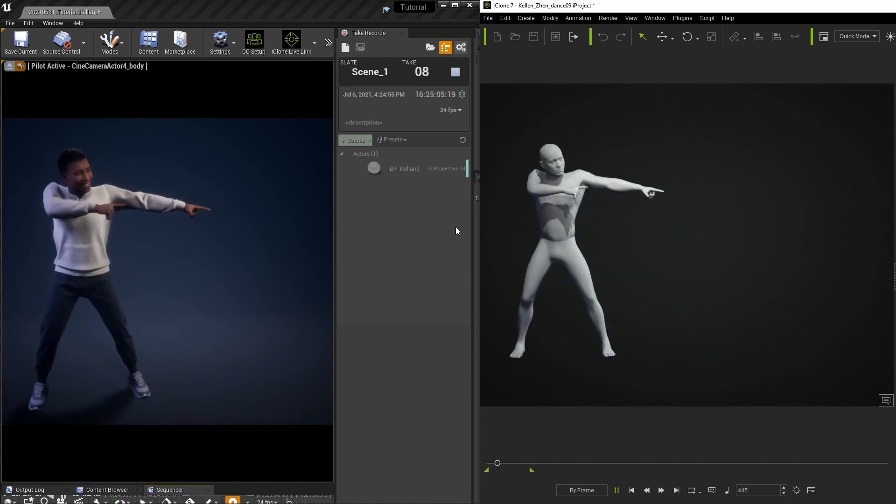
{"action": "left_click", "coordinate": [455, 72]}
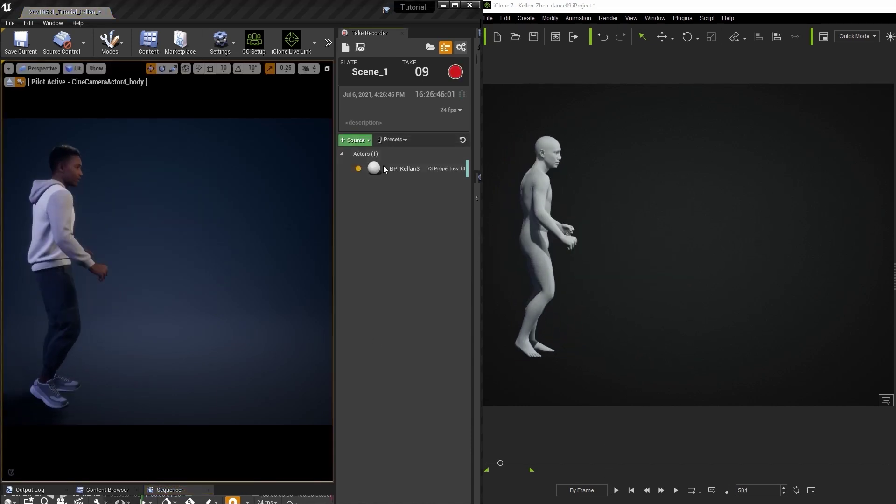
{"action": "left_click", "coordinate": [361, 48]}
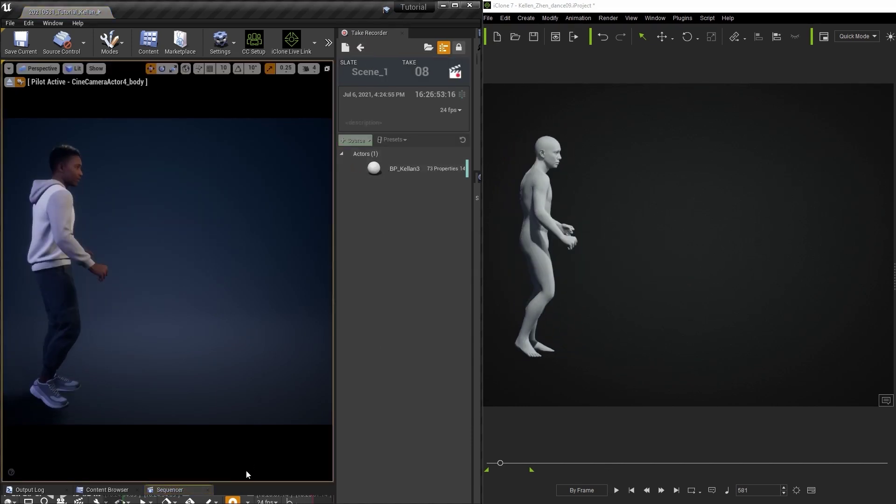
Enlarge the Sequencer and scrub through the Scene_1_08 clip to preview the dance.
{"action": "left_click_drag", "start_coordinate": [250, 486], "coordinate": [248, 402]}
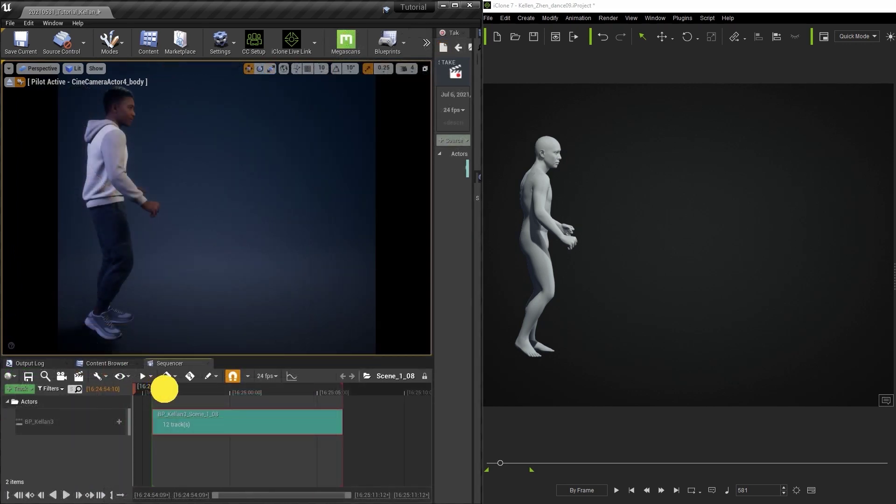
{"action": "left_click_drag", "start_coordinate": [164, 389], "coordinate": [233, 389]}
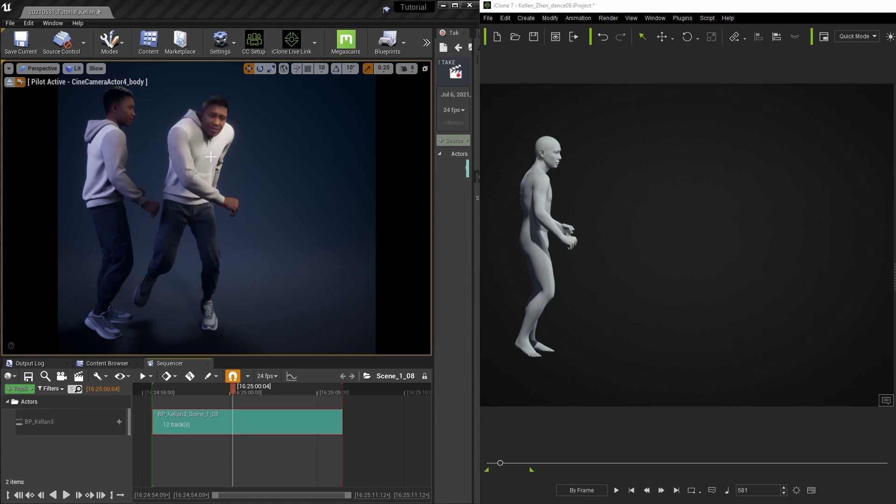
{"action": "left_click_drag", "start_coordinate": [234, 423], "coordinate": [357, 423]}
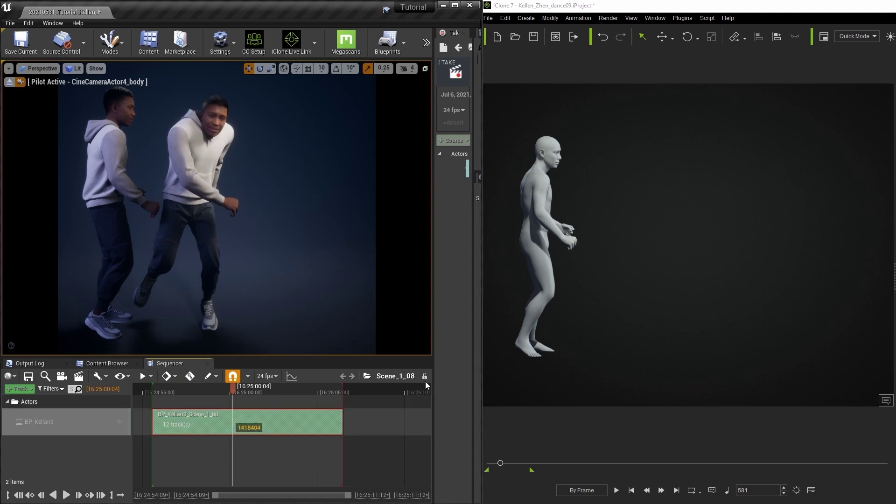
Open the BP_Kellan3_Scene_1_08 subsequence, scrub back, and select the Body animation track.
{"action": "double_click", "coordinate": [197, 420]}
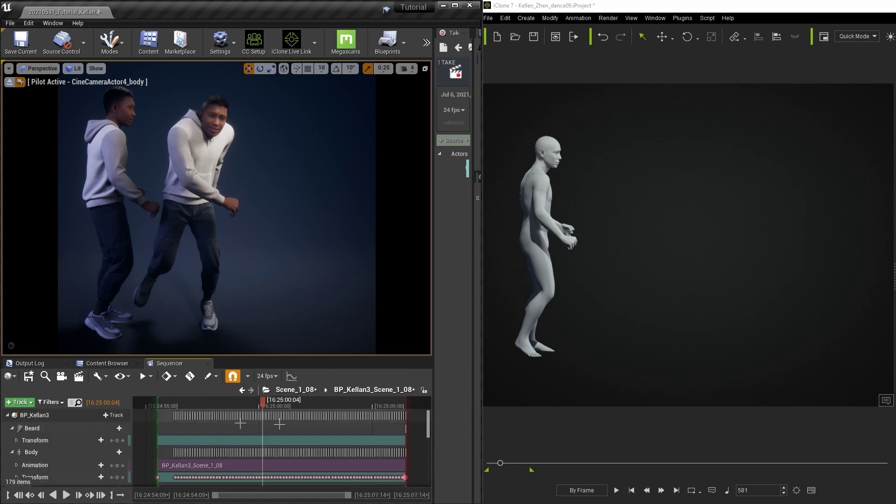
{"action": "scroll", "coordinate": [216, 430], "scroll_direction": "down", "scroll_amount": 6}
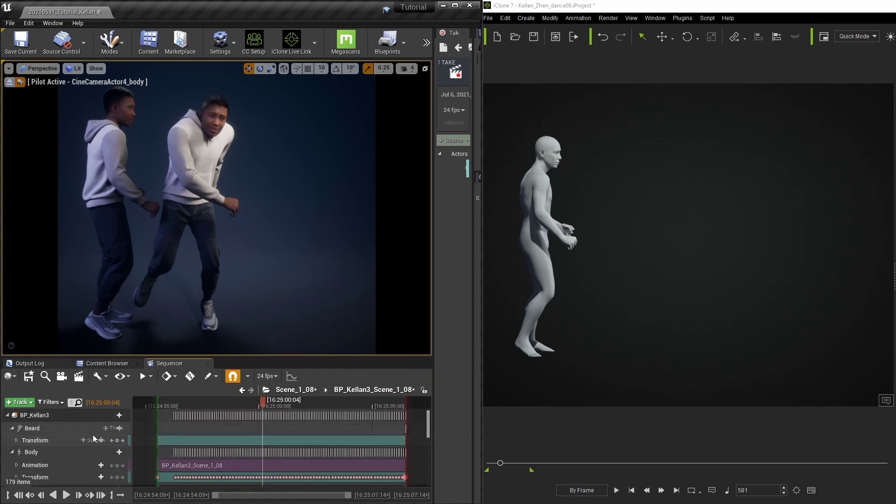
{"action": "scroll", "coordinate": [92, 449], "scroll_direction": "up", "scroll_amount": 3}
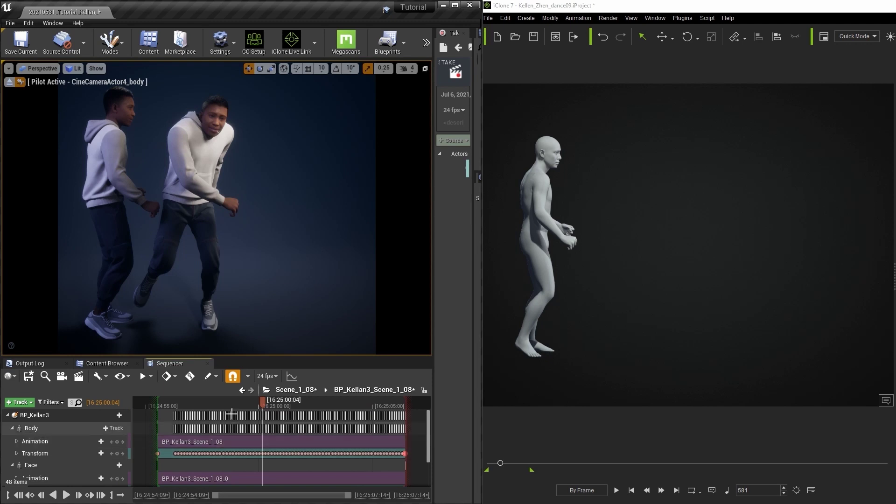
{"action": "left_click", "coordinate": [257, 404]}
{"action": "left_click_drag", "start_coordinate": [256, 404], "coordinate": [158, 409]}
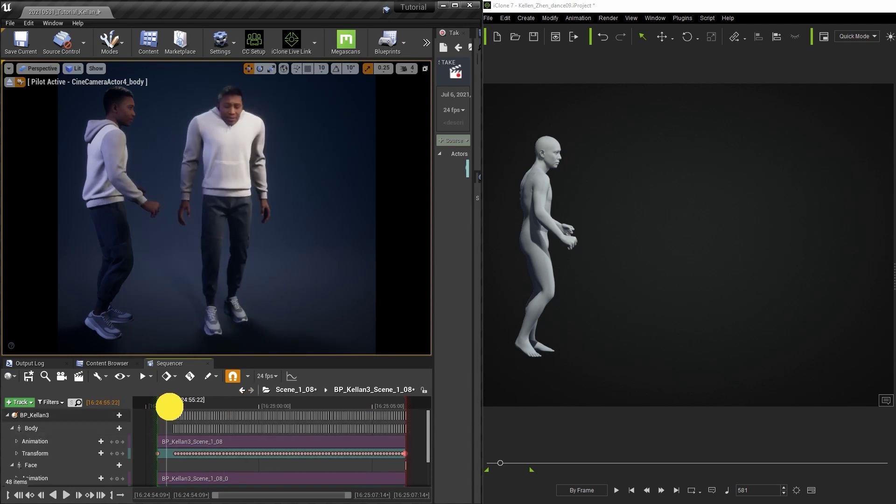
{"action": "scroll", "coordinate": [125, 473], "scroll_direction": "down", "scroll_amount": 3}
{"action": "scroll", "coordinate": [93, 457], "scroll_direction": "up", "scroll_amount": 3}
{"action": "left_click", "coordinate": [60, 443]}
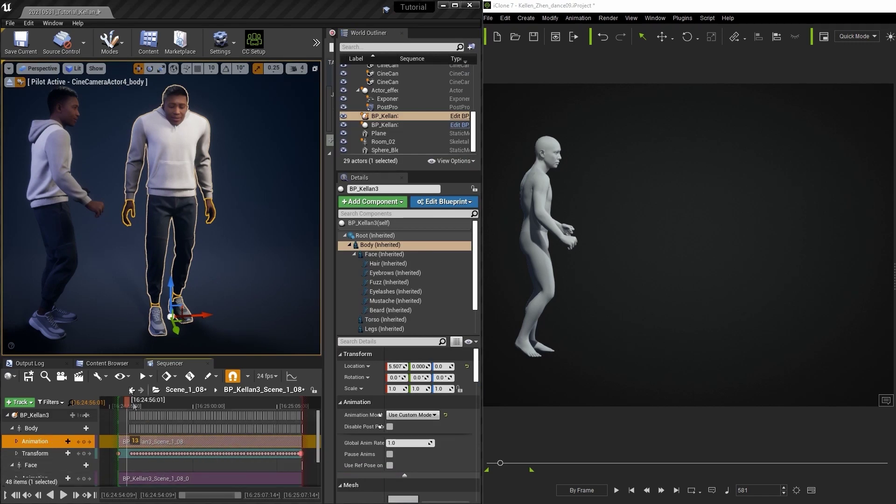
Open BP_Kellan3_Scene_1_08 from Cinematics > Takes > 2021-07-06 > Scene_1_08_Subscenes > Animation.
{"action": "left_click", "coordinate": [107, 363]}
{"action": "double_click", "coordinate": [72, 430]}
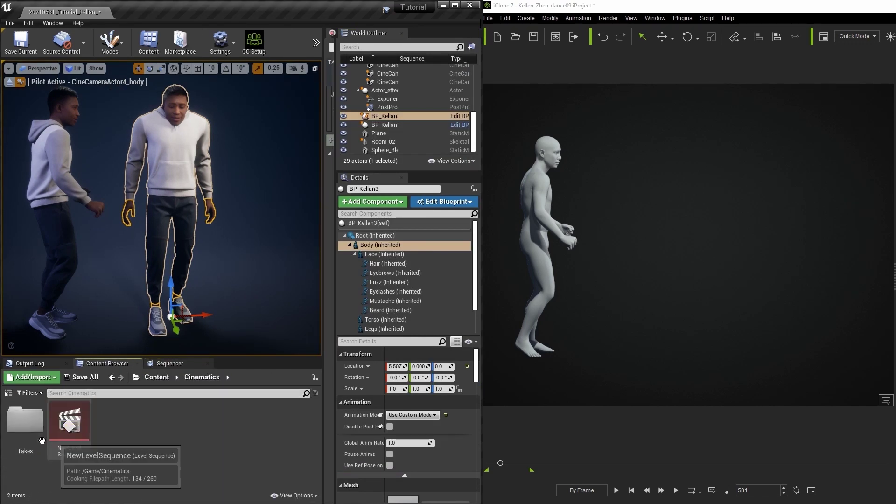
{"action": "double_click", "coordinate": [39, 443]}
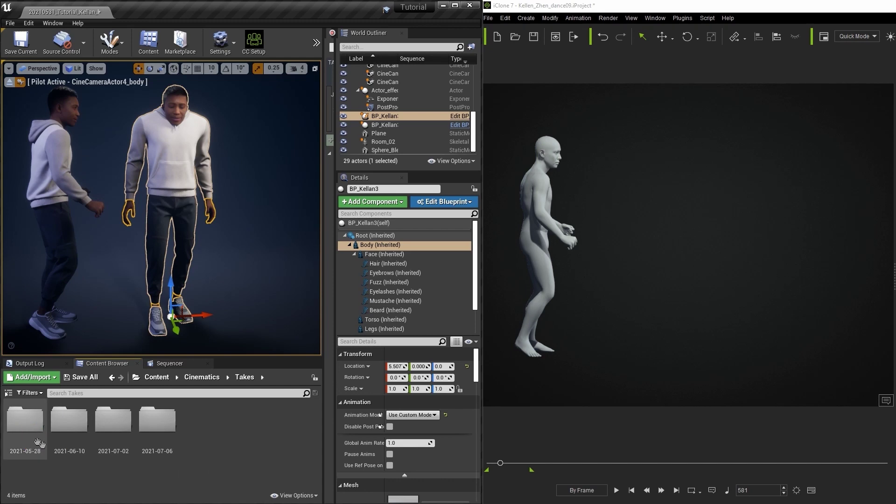
{"action": "double_click", "coordinate": [165, 428]}
{"action": "double_click", "coordinate": [26, 444]}
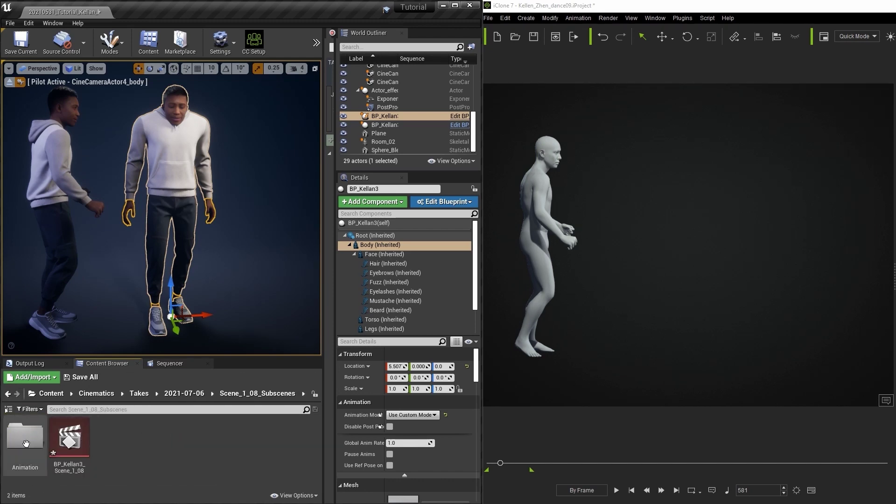
{"action": "double_click", "coordinate": [26, 444]}
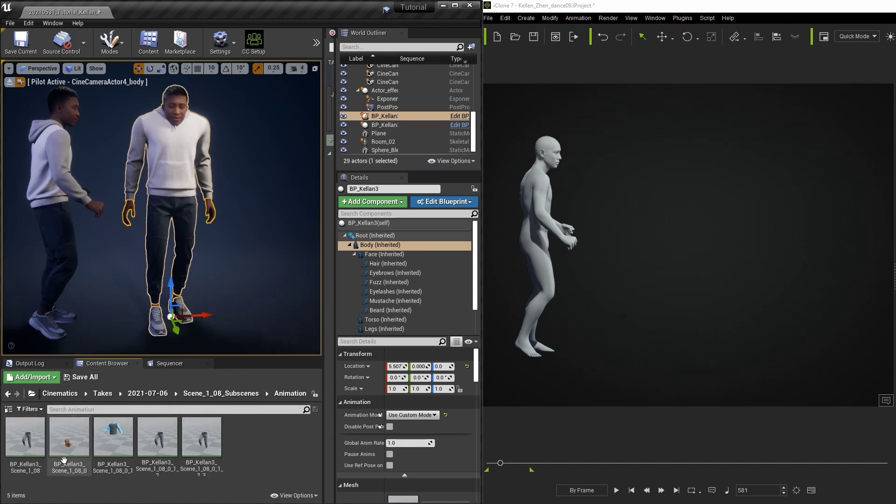
{"action": "double_click", "coordinate": [27, 441]}
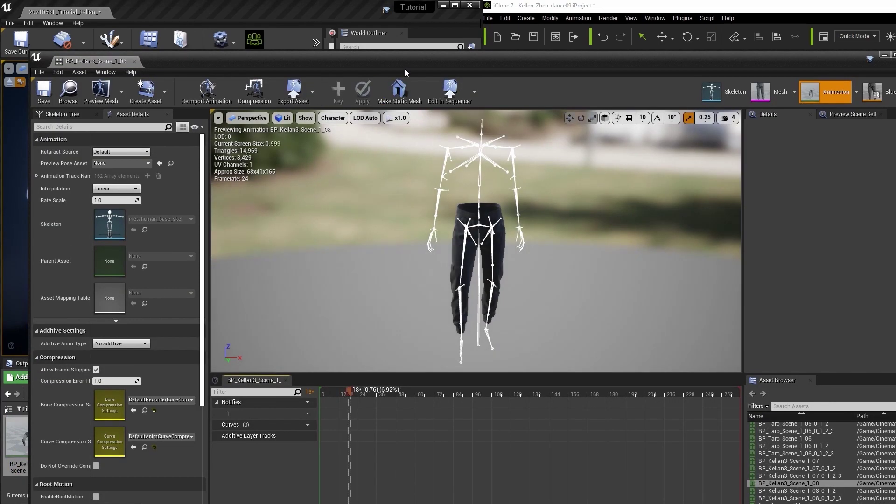
Set the animation's Retarget Source to m_med_nrw_body_skmesh in Asset Details.
{"action": "left_click_drag", "start_coordinate": [405, 68], "coordinate": [382, 14]}
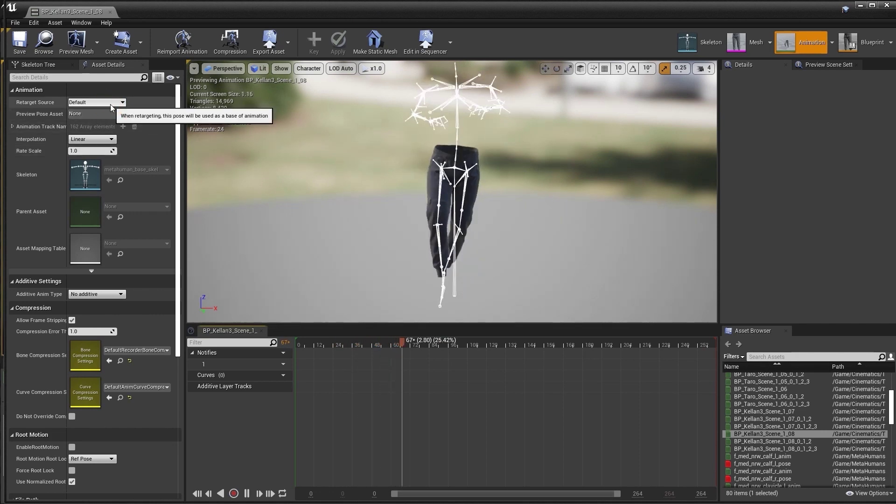
{"action": "left_click", "coordinate": [98, 102]}
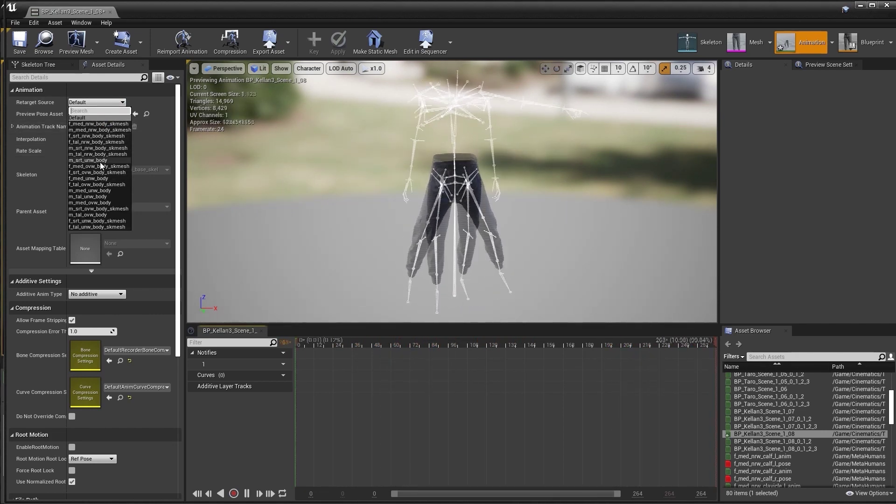
{"action": "left_click", "coordinate": [98, 131]}
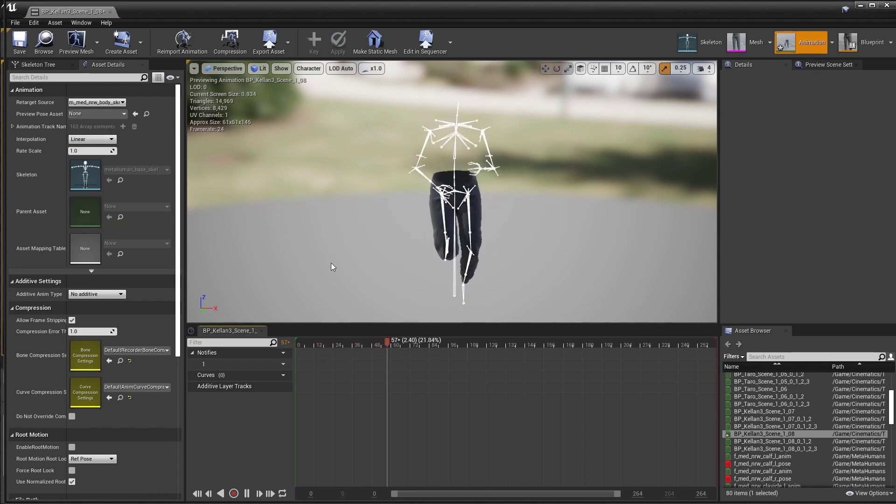
Save the animation with its new retarget source and scrub the take to check the corrected pose.
{"action": "left_click", "coordinate": [18, 42]}
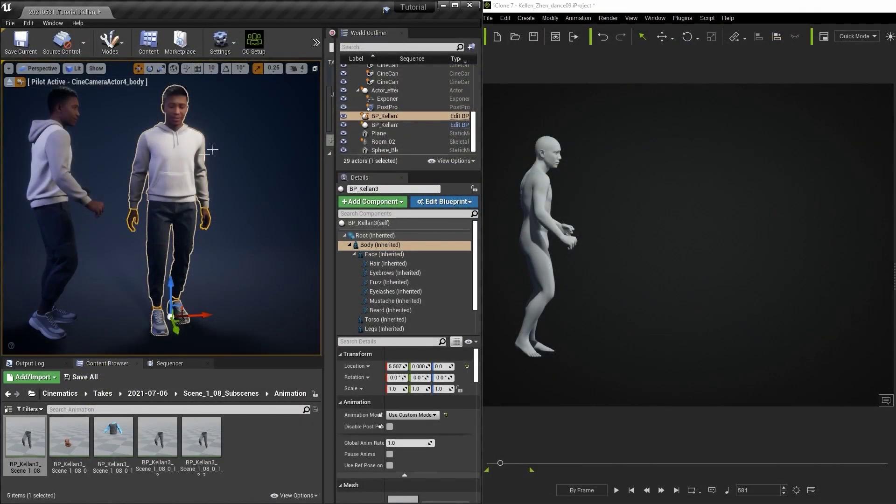
{"action": "left_click", "coordinate": [169, 363]}
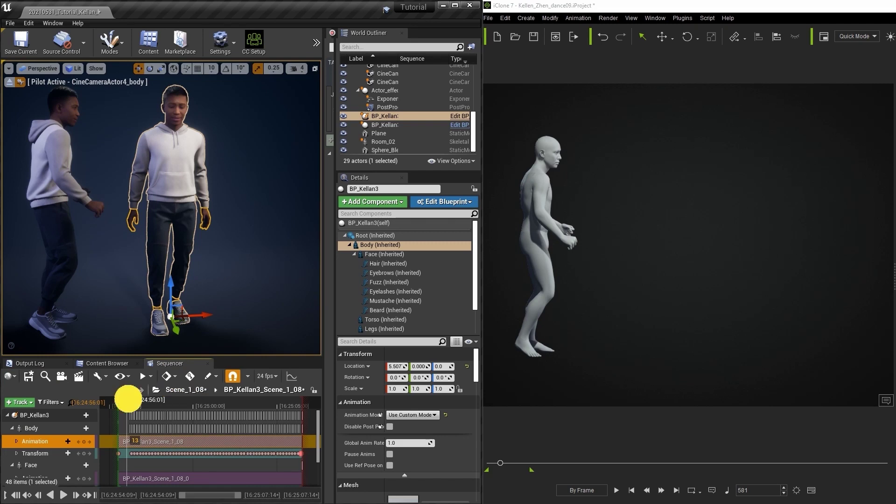
{"action": "left_click_drag", "start_coordinate": [128, 400], "coordinate": [297, 403]}
Hide the duplicate BP_Kellan and play the BP_Kellan3_Scene_1_08 take from near the start.
{"action": "left_click", "coordinate": [344, 126]}
{"action": "left_click", "coordinate": [130, 403]}
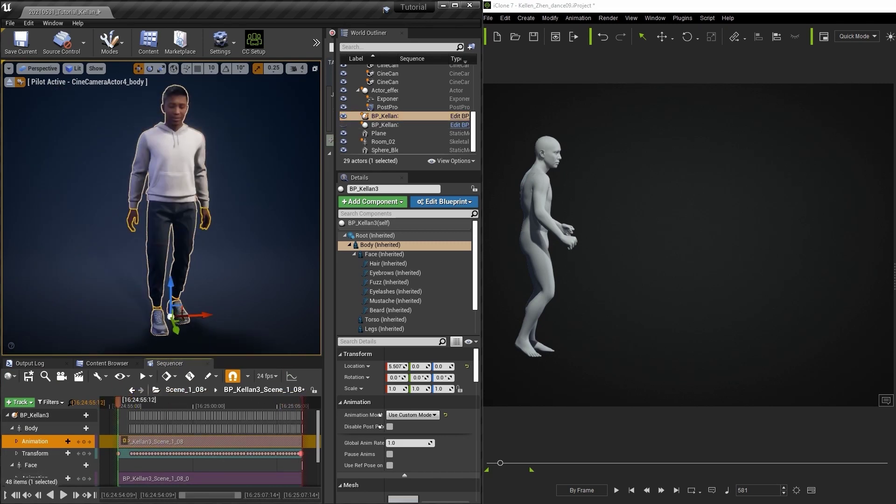
{"action": "left_click", "coordinate": [62, 496]}
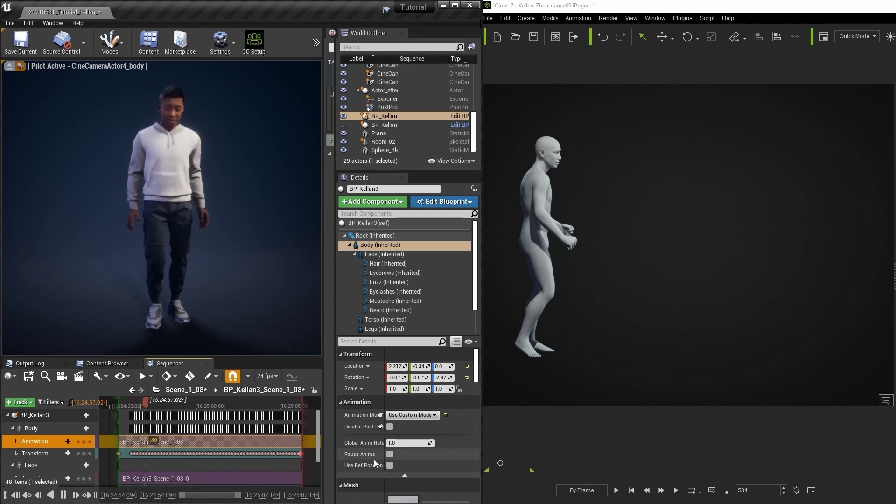